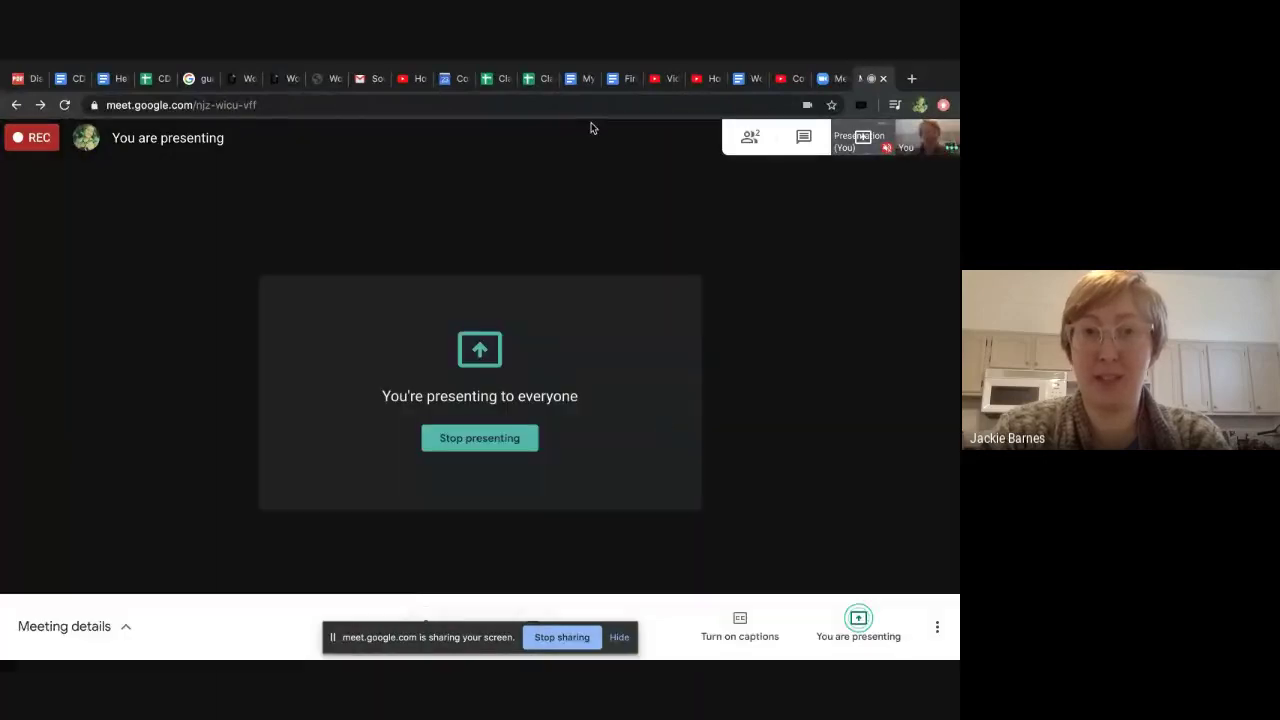
# Switch to Google Calendar and start a new event at 8:30am on March 23.
pyautogui.click(455, 80)
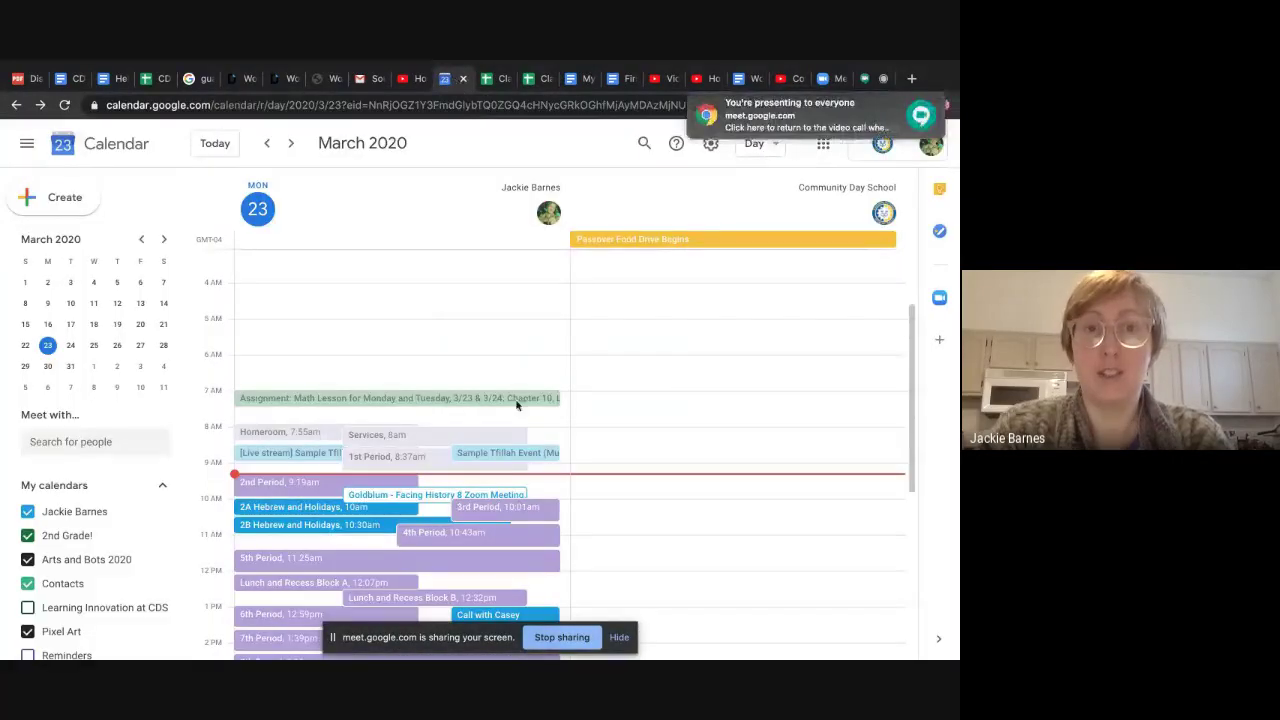
pyautogui.scroll(-1, 520, 415)
pyautogui.scroll(-2, 523, 420)
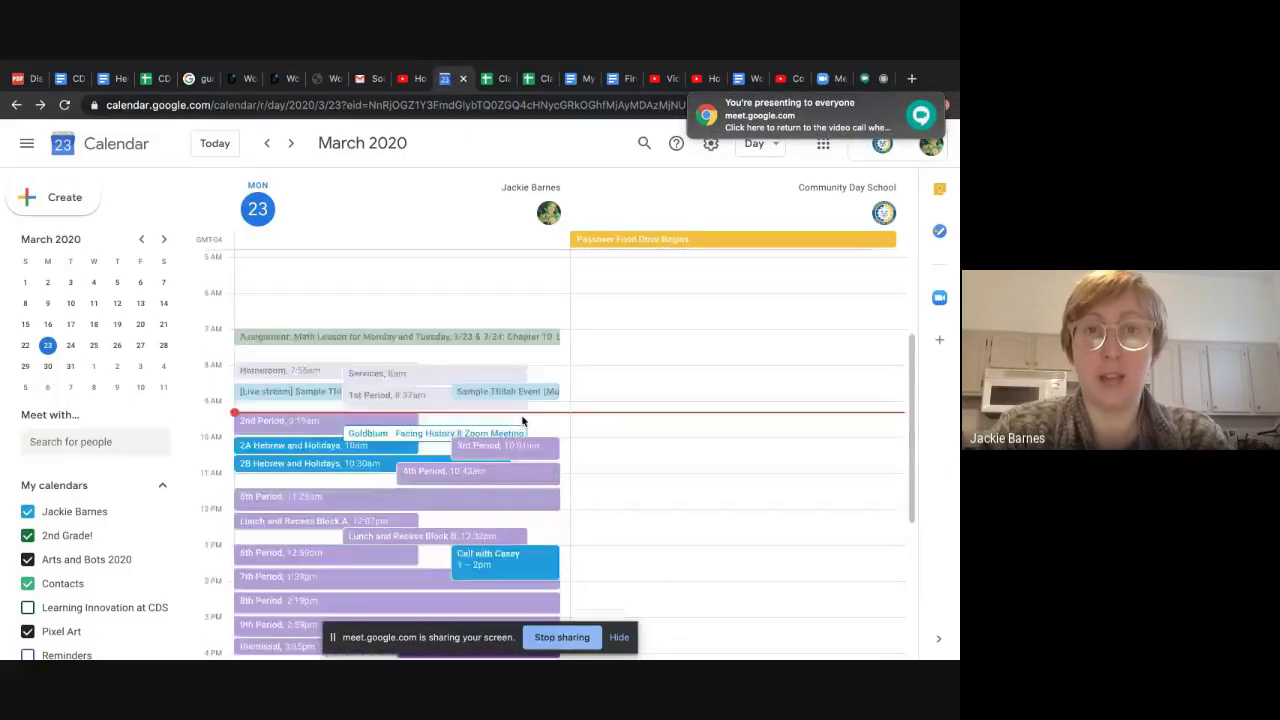
pyautogui.scroll(2, 523, 420)
pyautogui.scroll(-3, 545, 395)
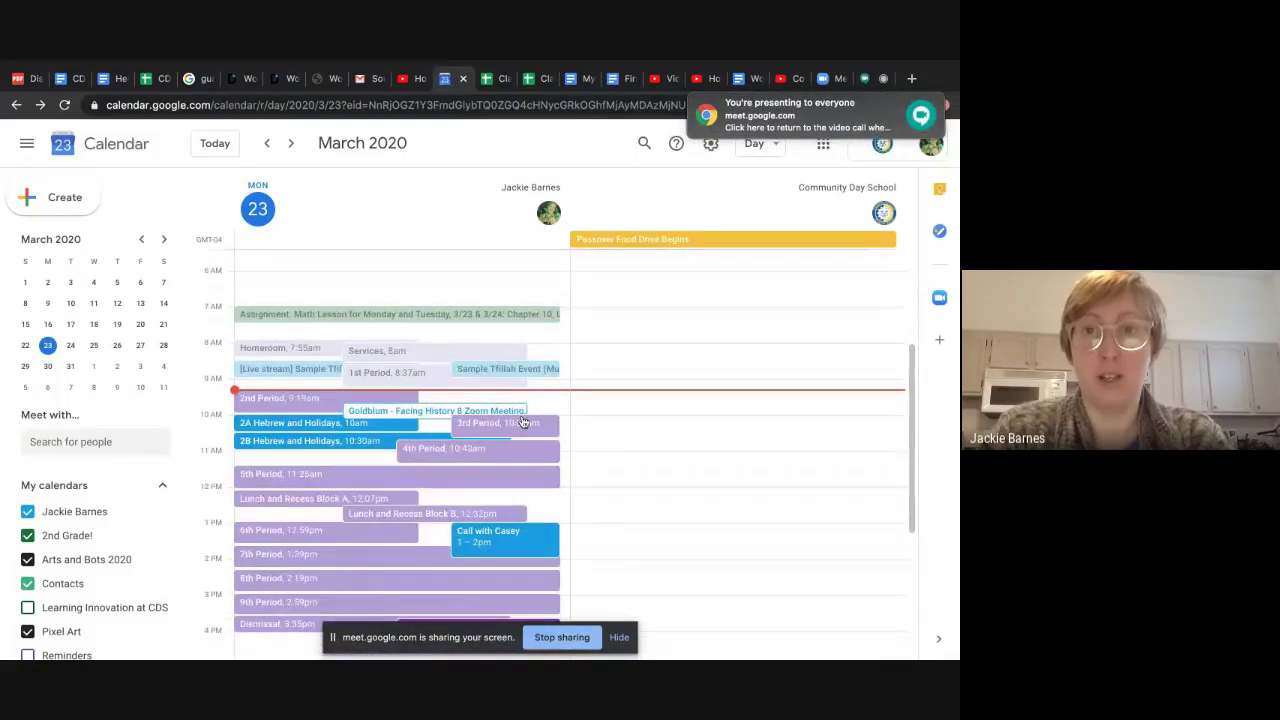
pyautogui.click(564, 369)
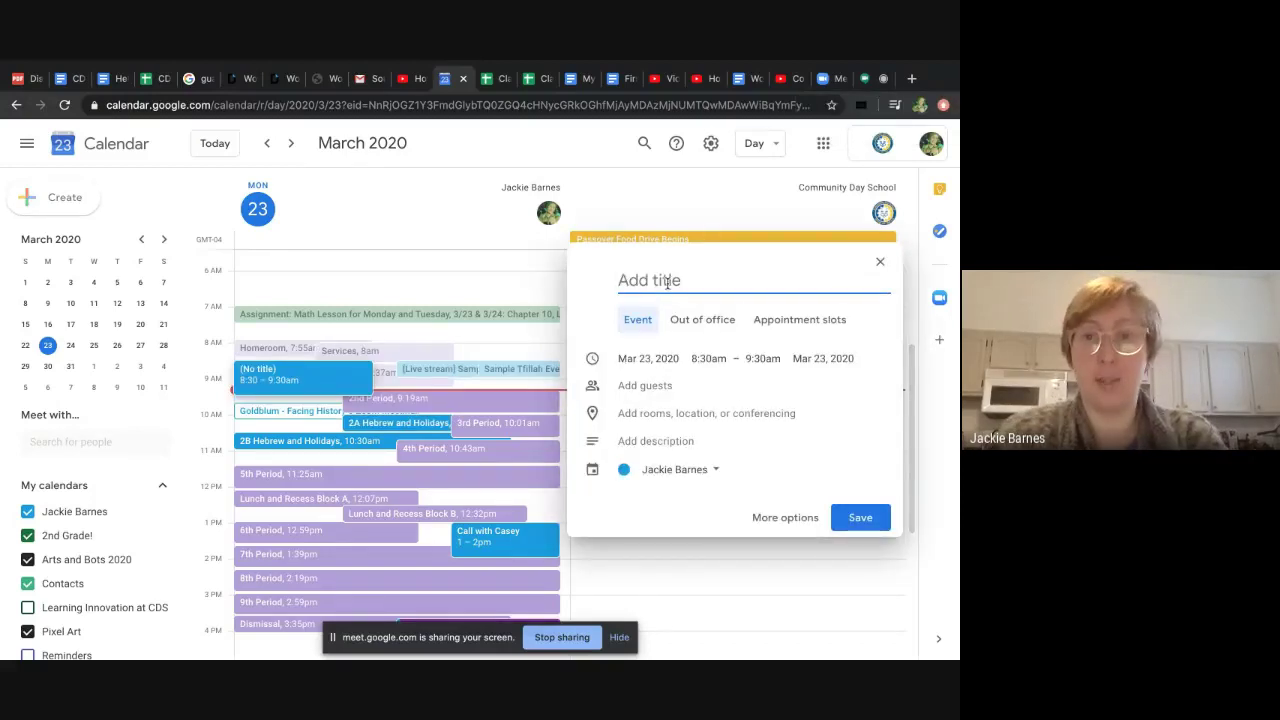
# In the full event editor, title the event 'Sample Tfillah Event (Music Only)'.
pyautogui.click(802, 522)
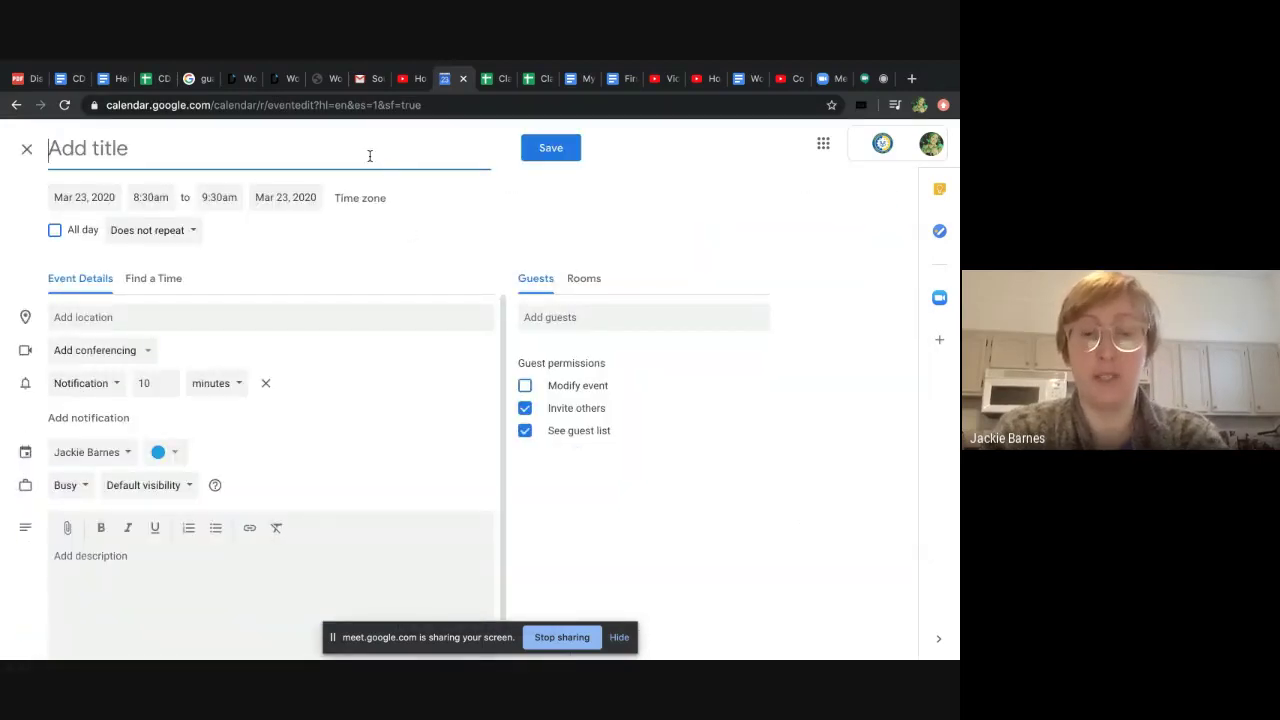
pyautogui.write('Sample ')
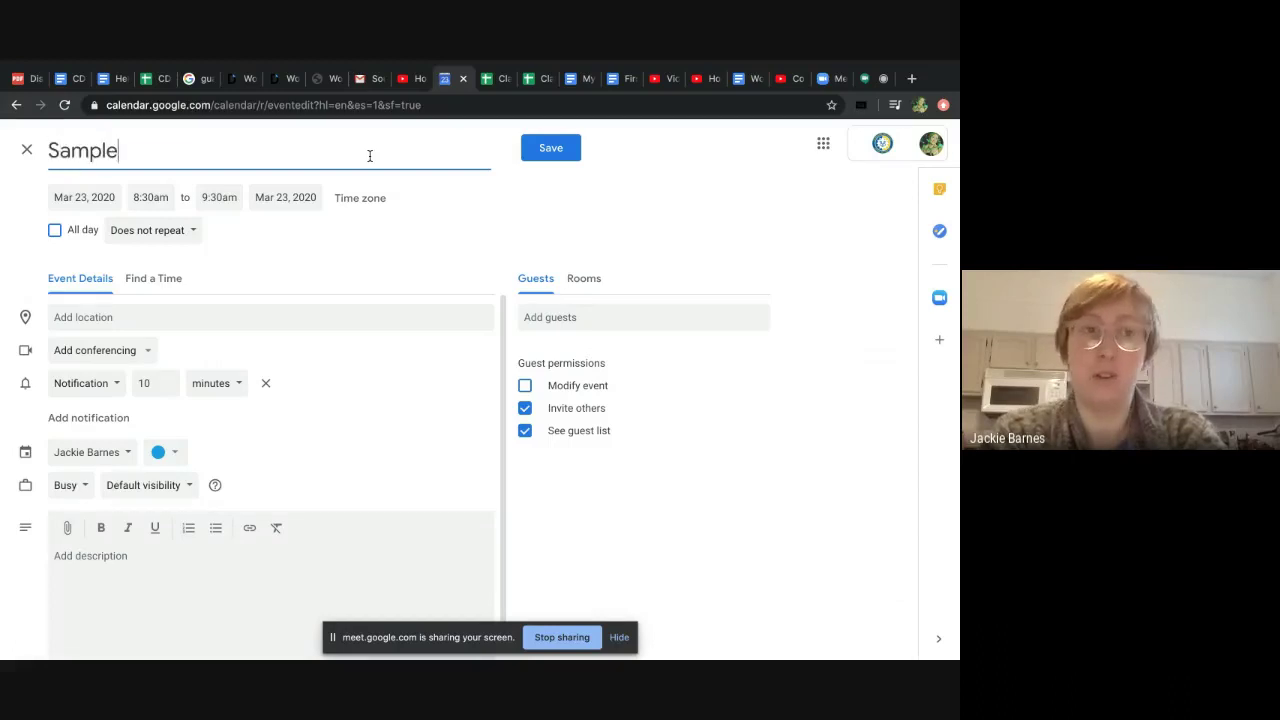
pyautogui.write('Tfill')
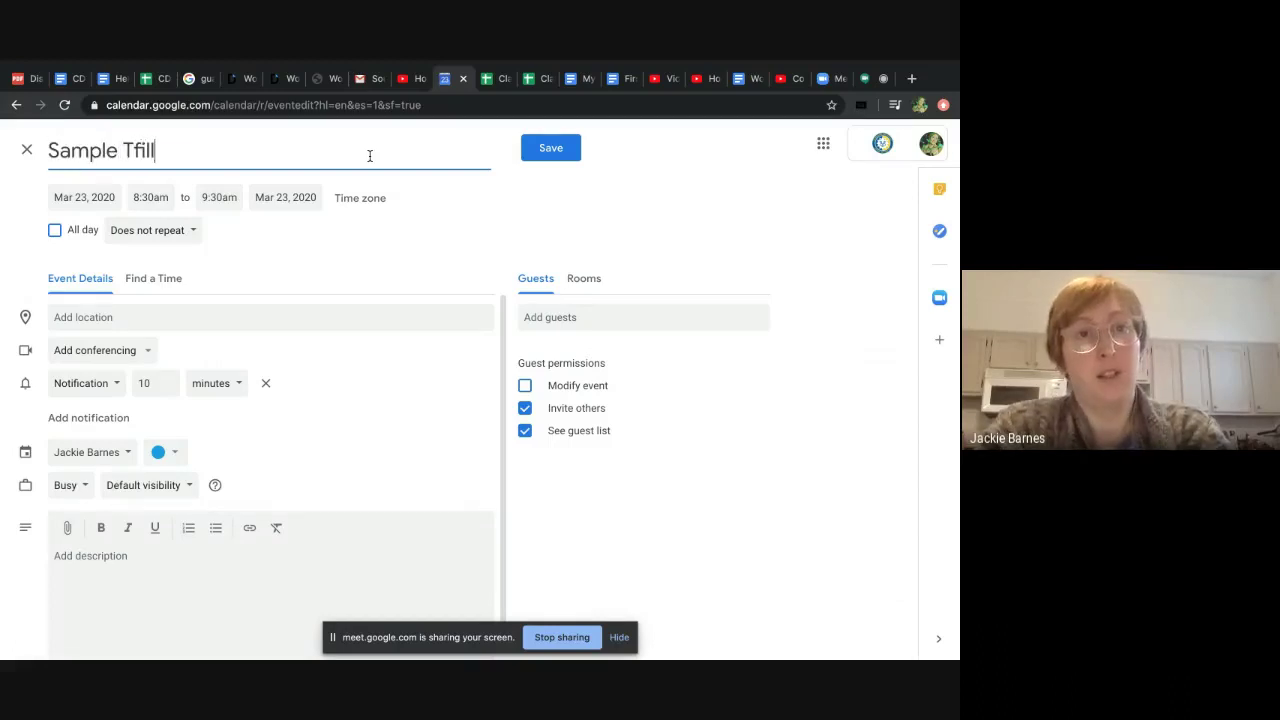
pyautogui.write('ah Event ')
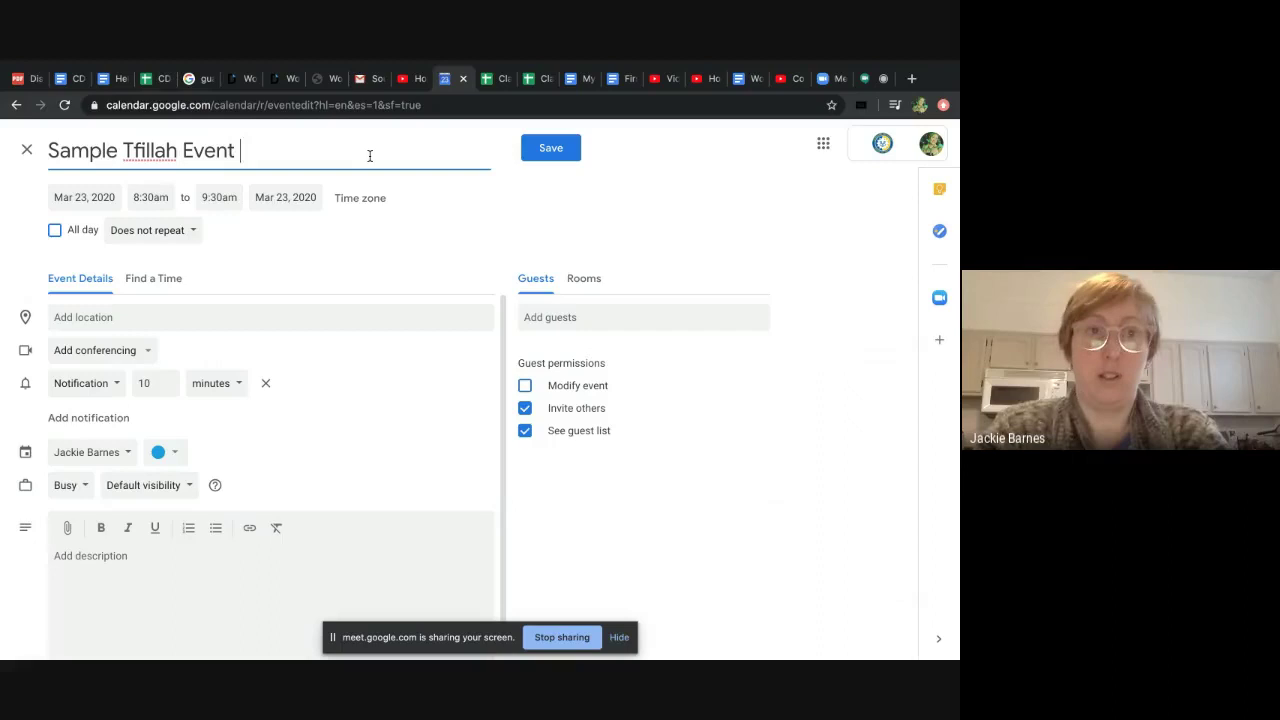
pyautogui.write('(Music Only')
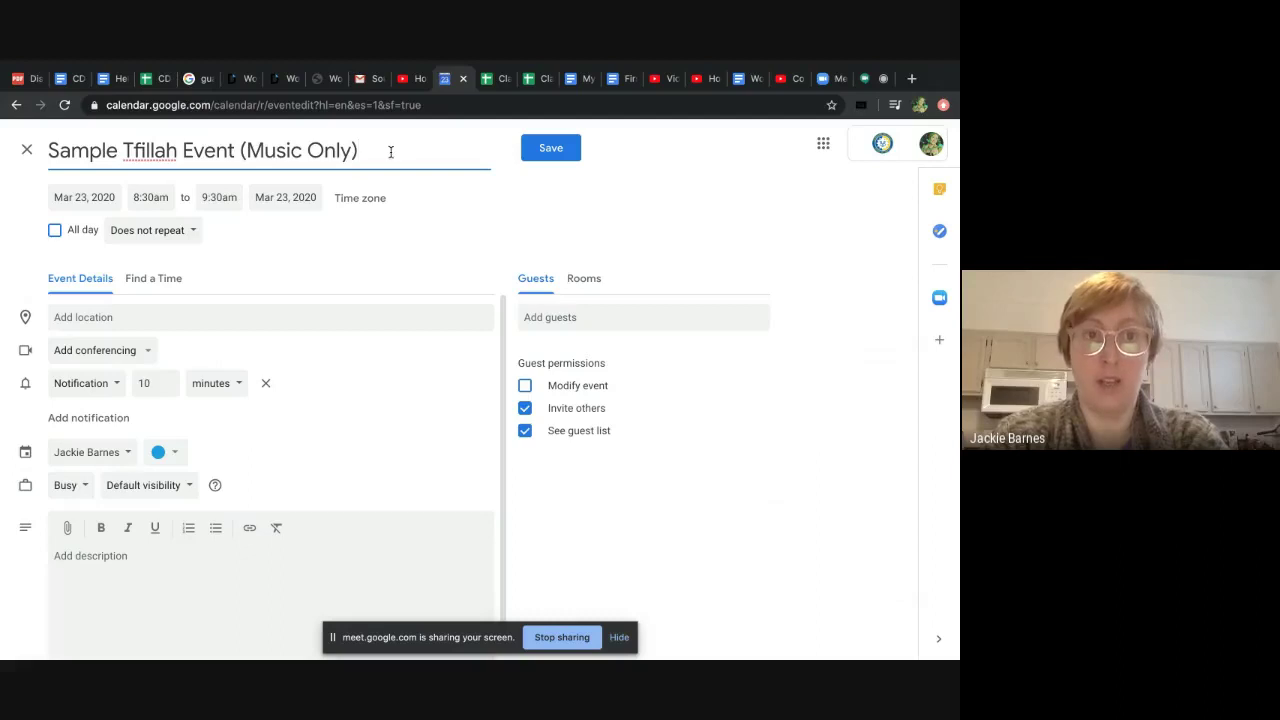
pyautogui.tripleClick(355, 151)
pyautogui.click(354, 150)
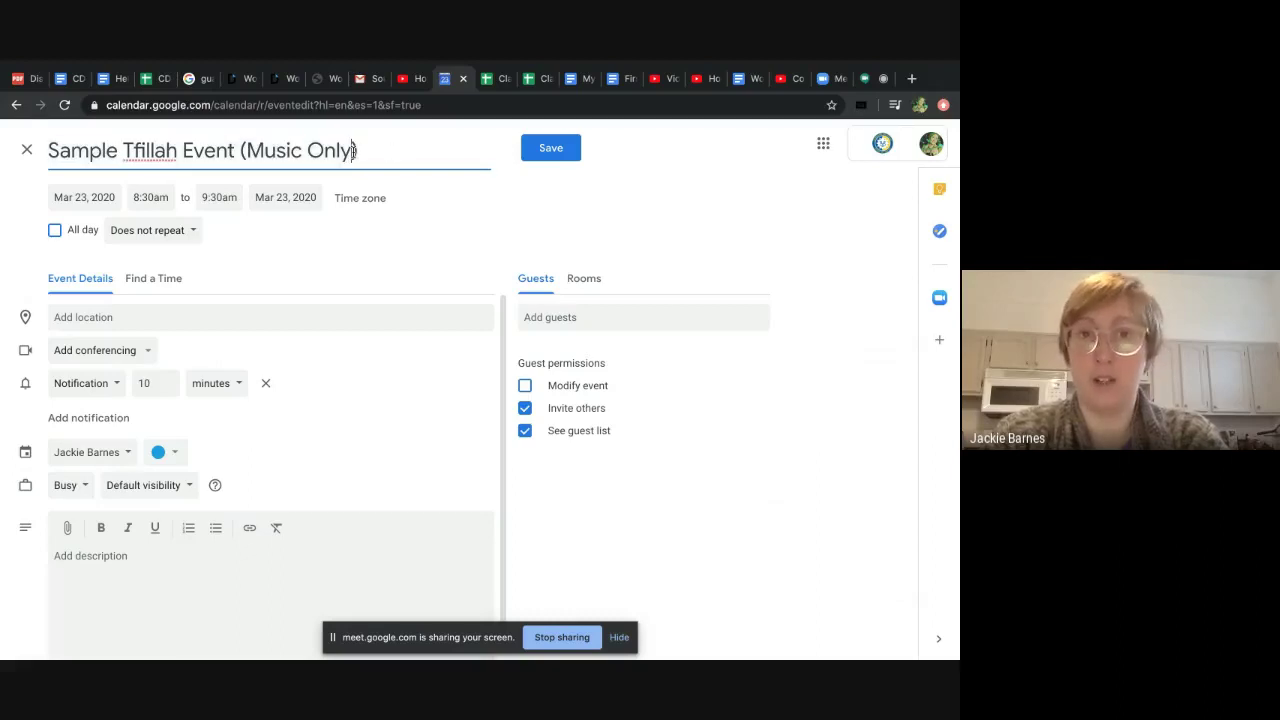
# Set the event to end at 9:00am and repeat every weekday (Monday to Friday).
pyautogui.click(219, 196)
pyautogui.click(236, 238)
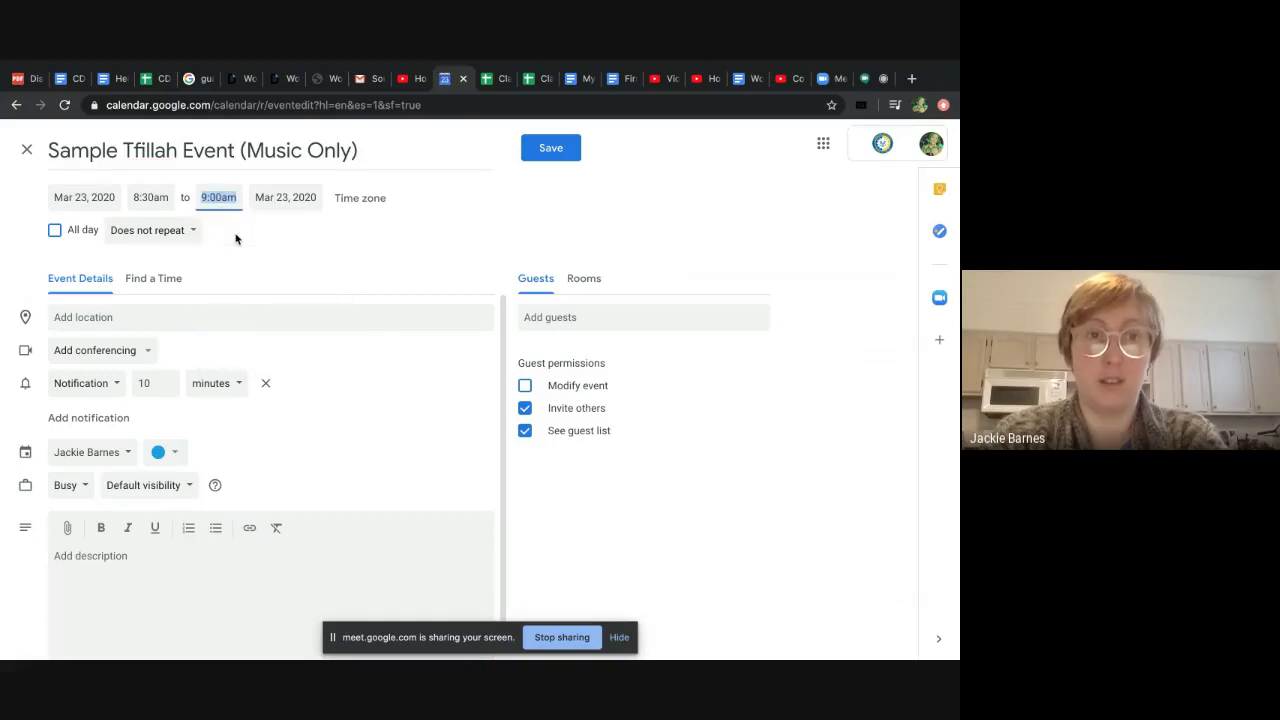
pyautogui.click(165, 232)
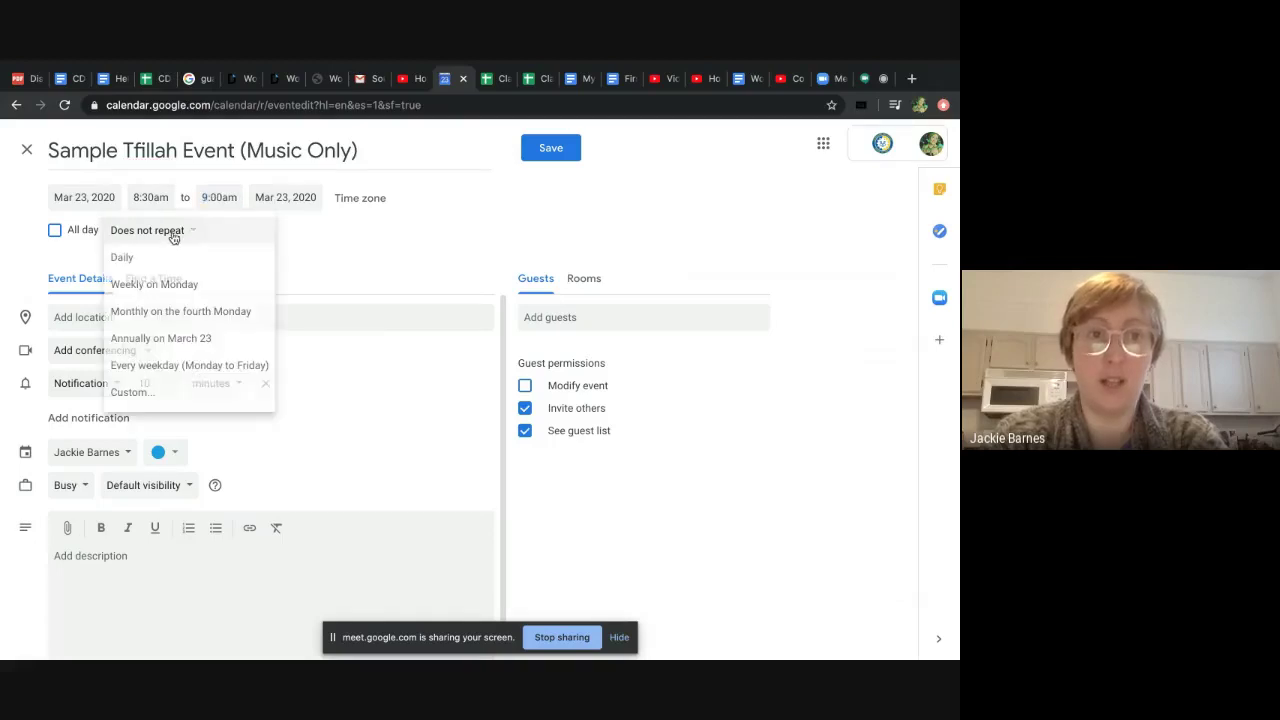
pyautogui.click(166, 366)
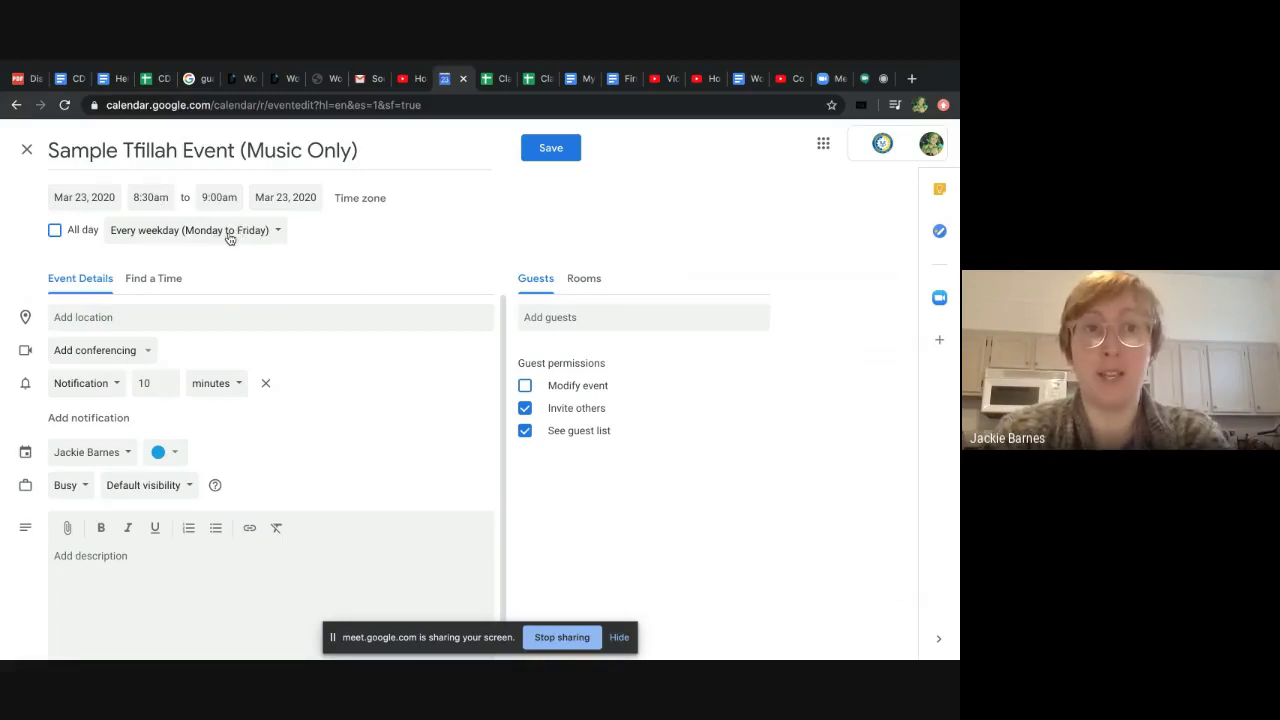
# Add Hangouts Meet conferencing to the event and add a live stream link.
pyautogui.click(138, 353)
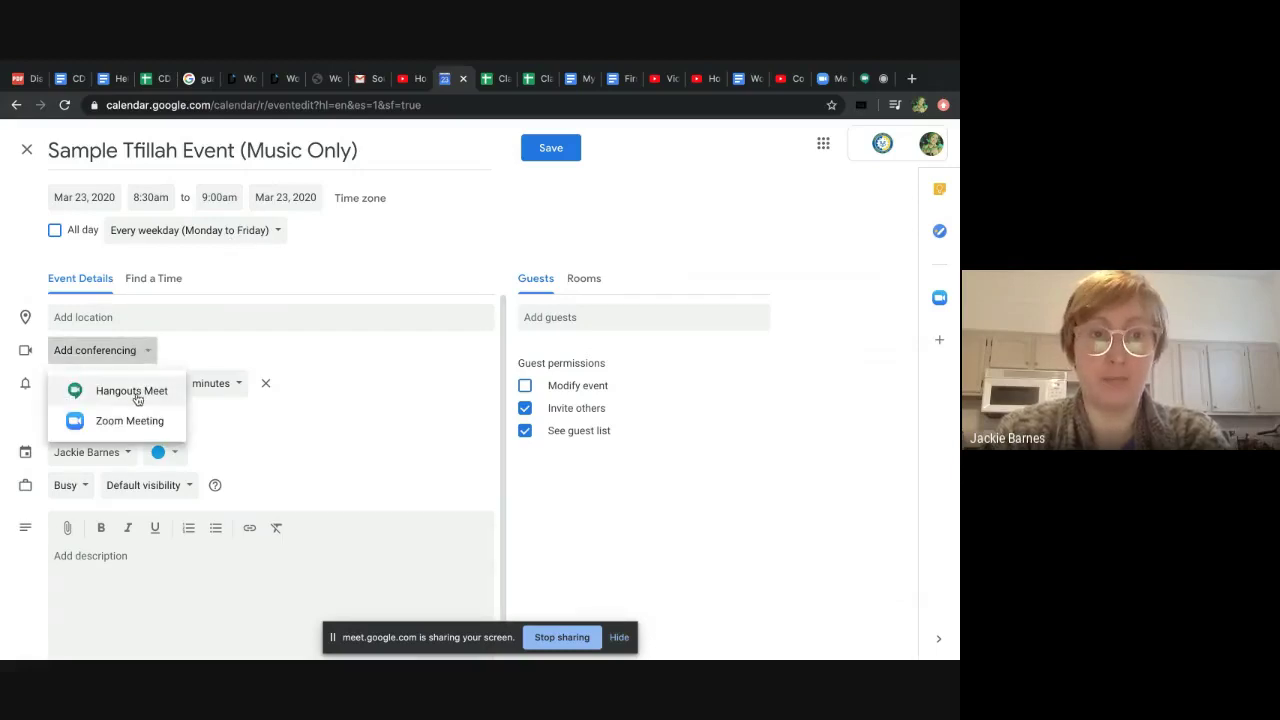
pyautogui.click(135, 395)
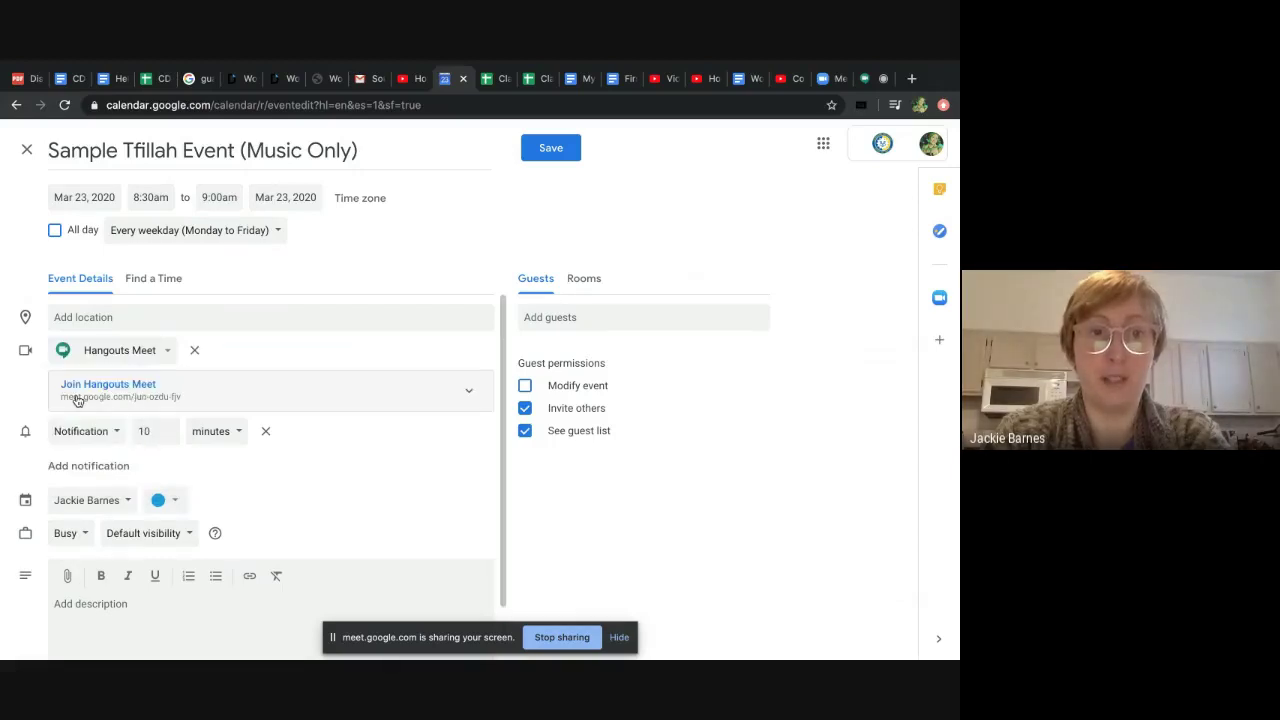
pyautogui.click(472, 391)
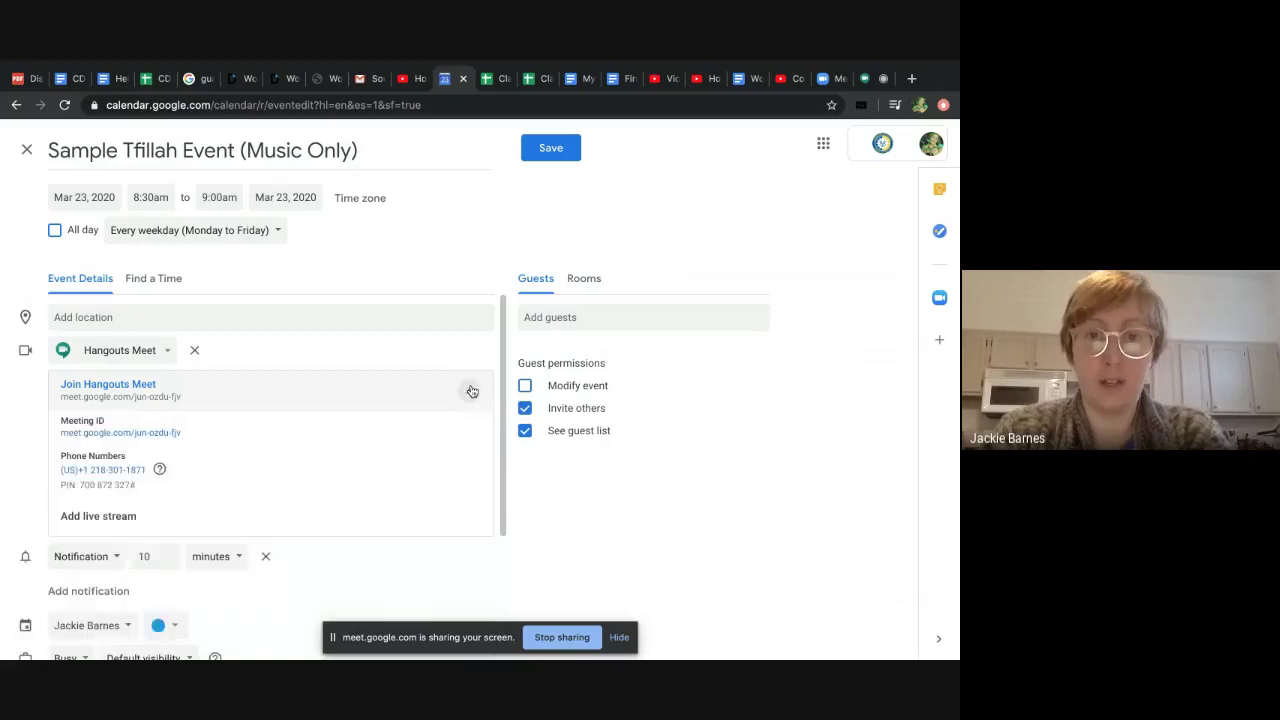
pyautogui.click(116, 515)
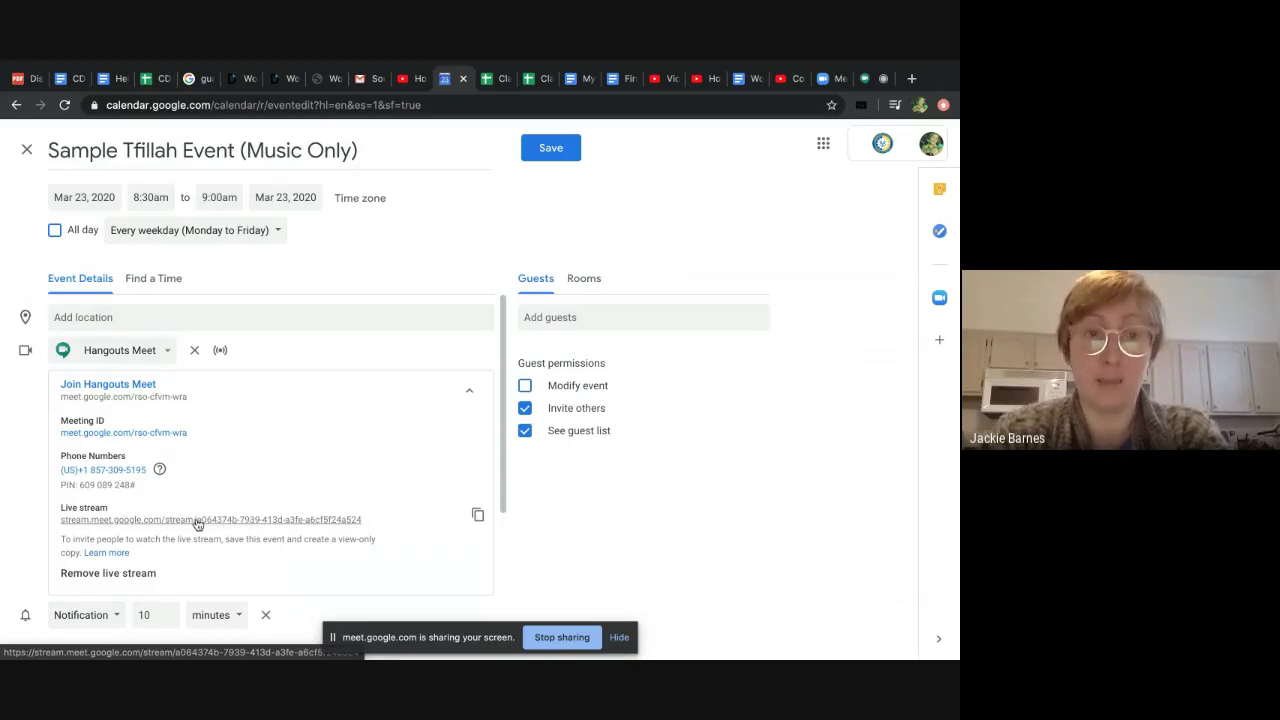
pyautogui.rightClick(204, 520)
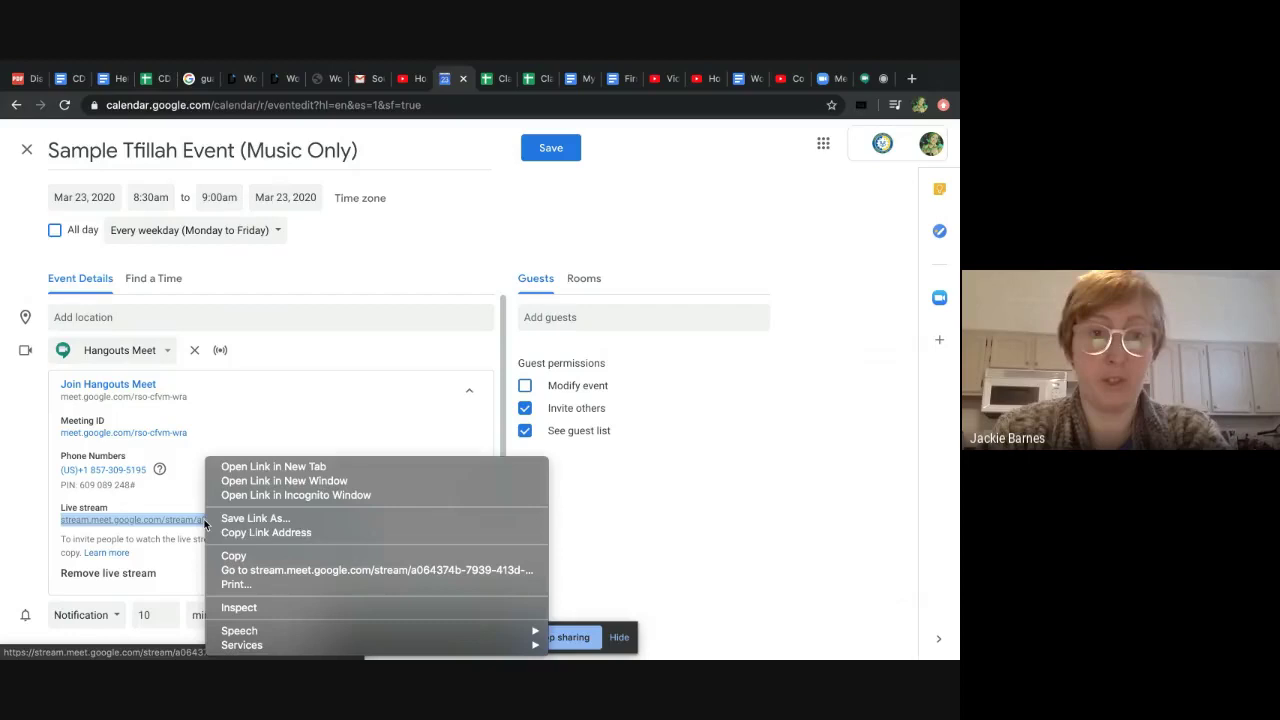
pyautogui.click(250, 533)
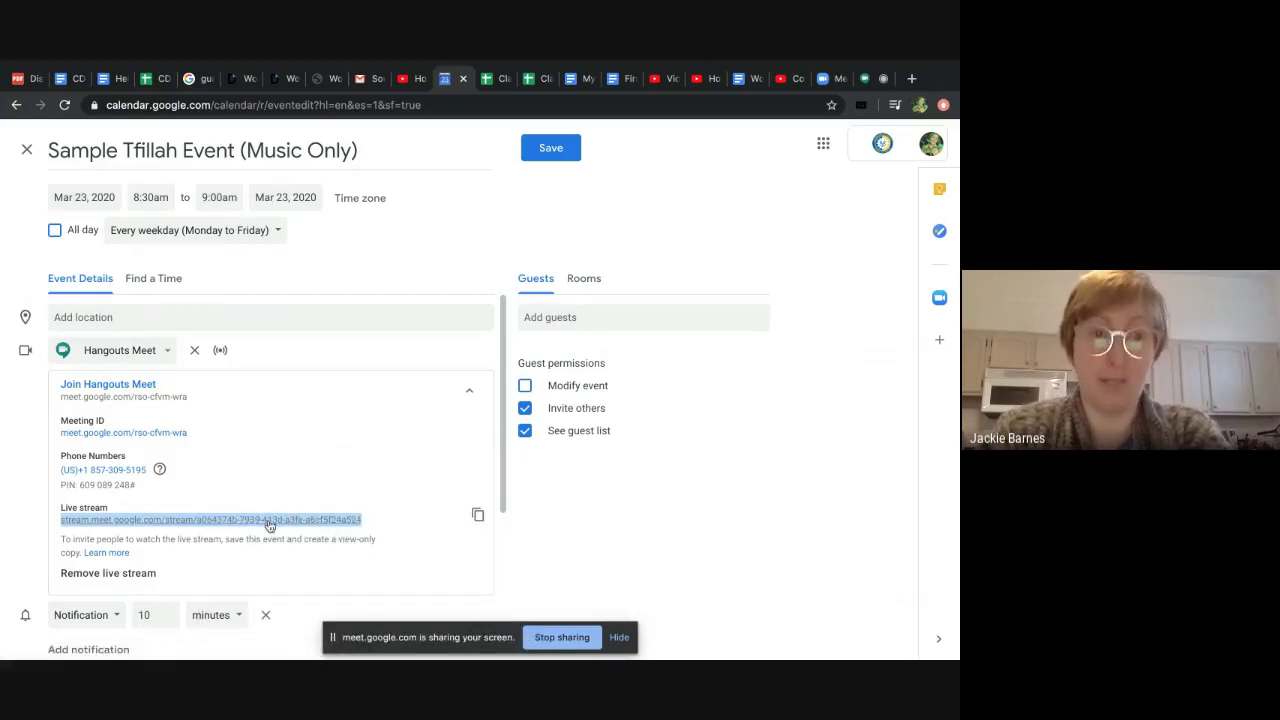
pyautogui.click(520, 534)
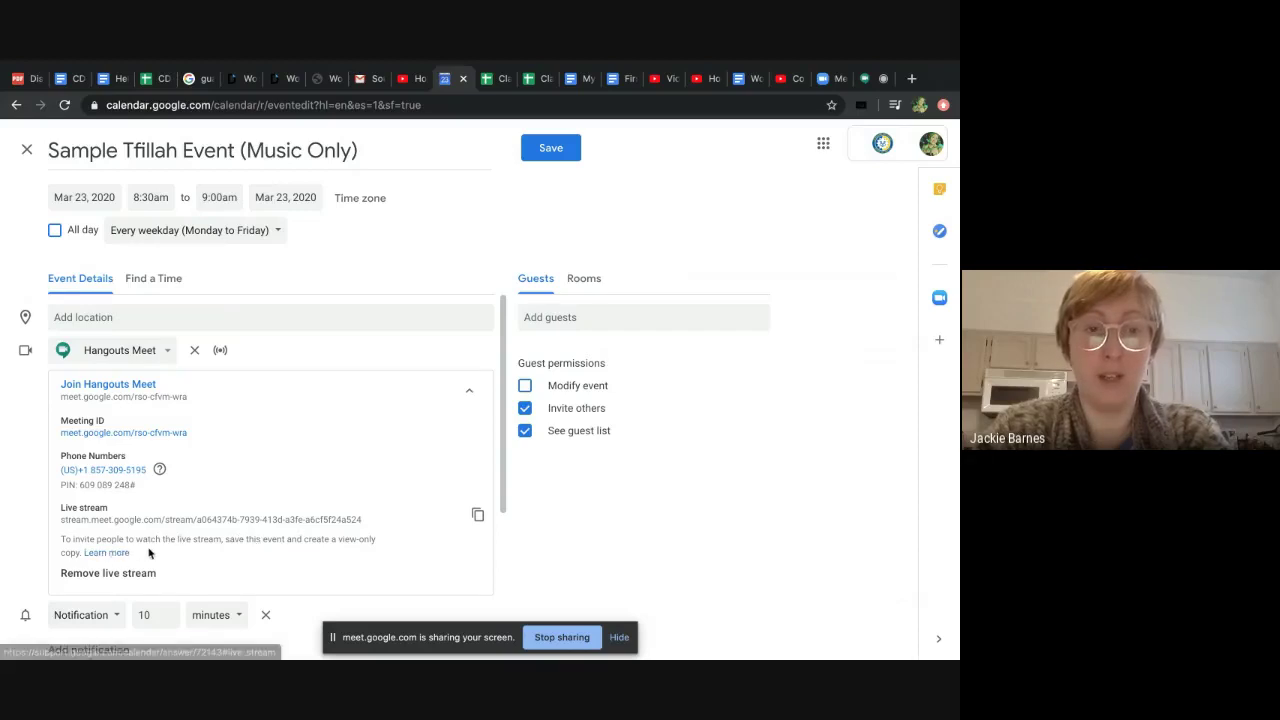
# Save the 8:30–9:00am weekday event and reopen 'Sample Tfillah Event (Music Only)' for editing.
pyautogui.click(543, 156)
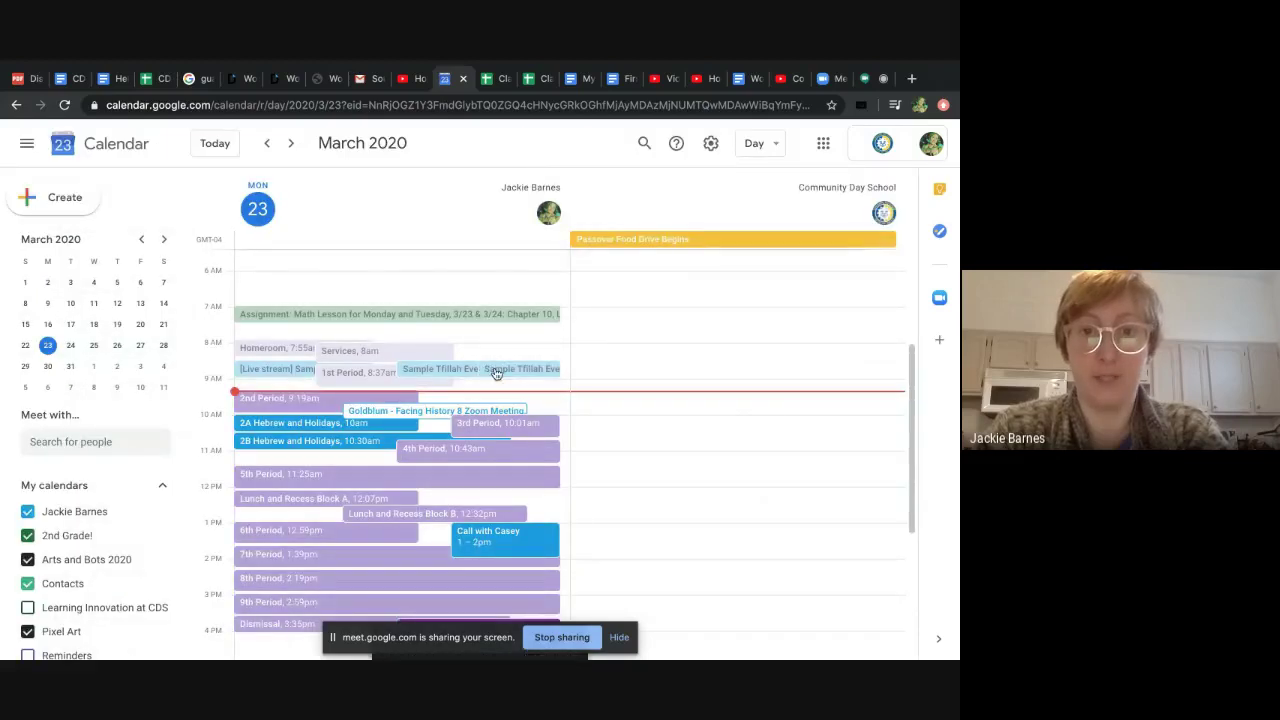
pyautogui.click(510, 370)
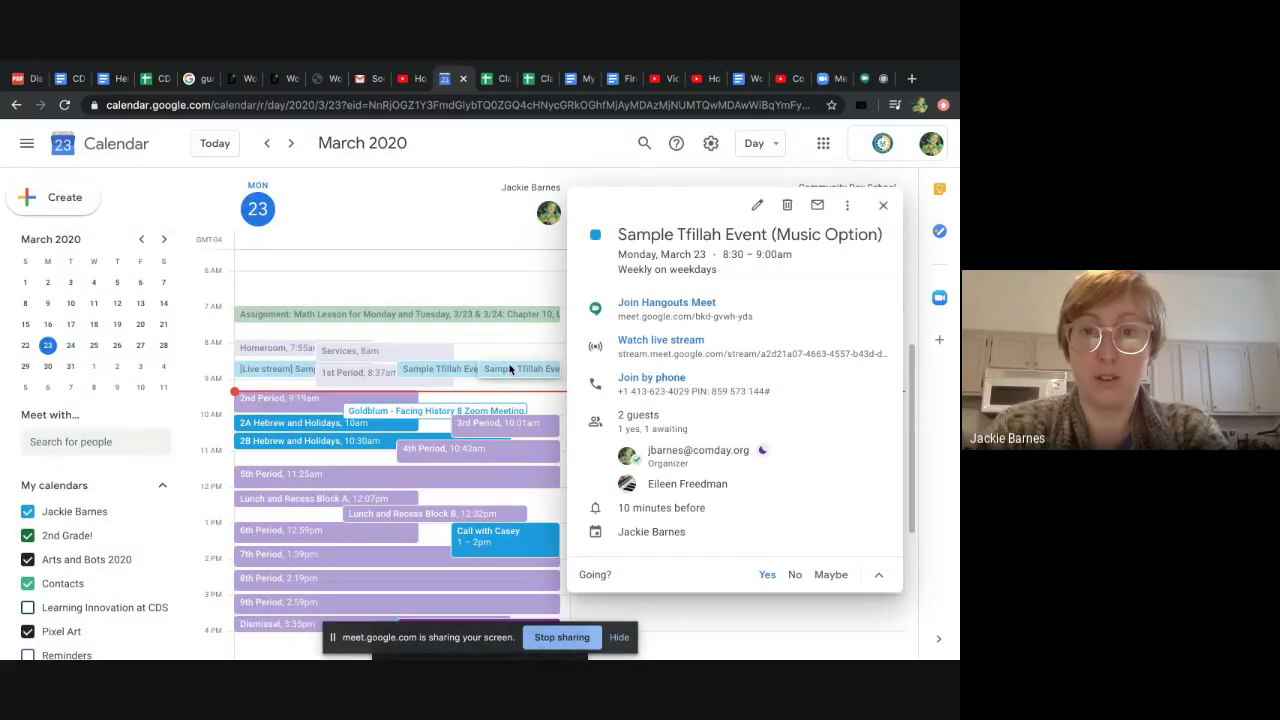
pyautogui.click(438, 369)
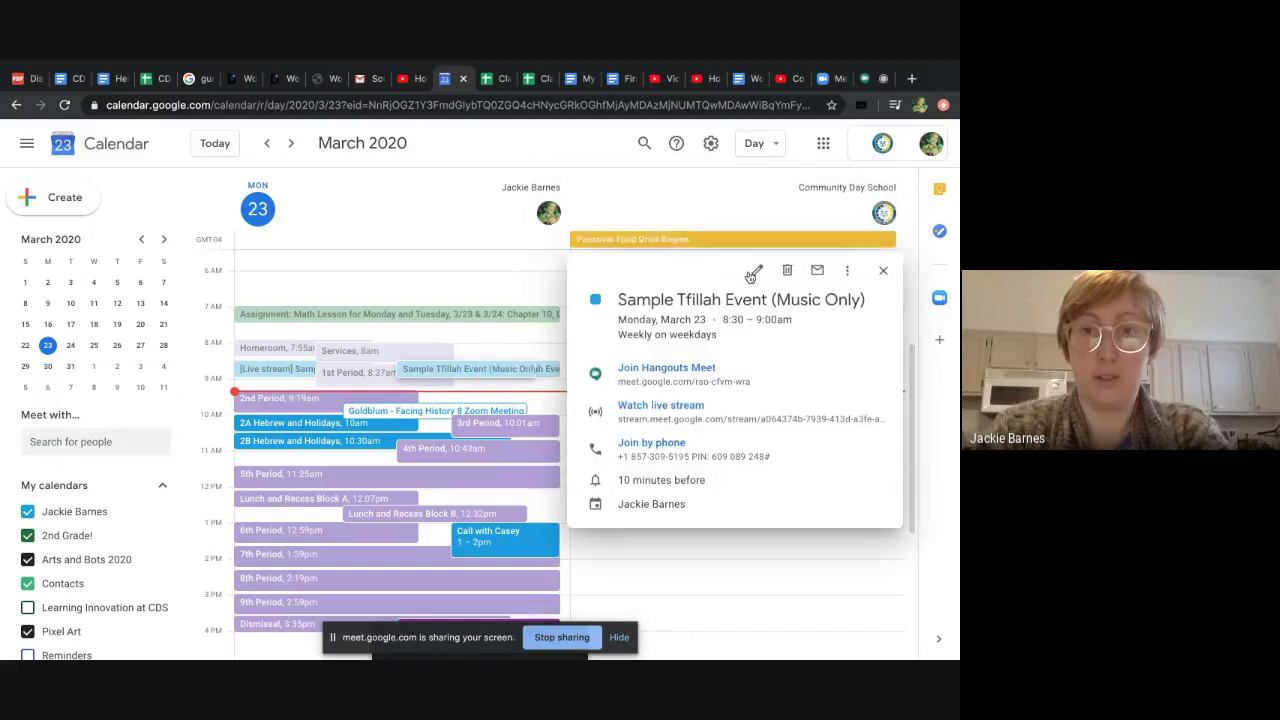
pyautogui.click(754, 274)
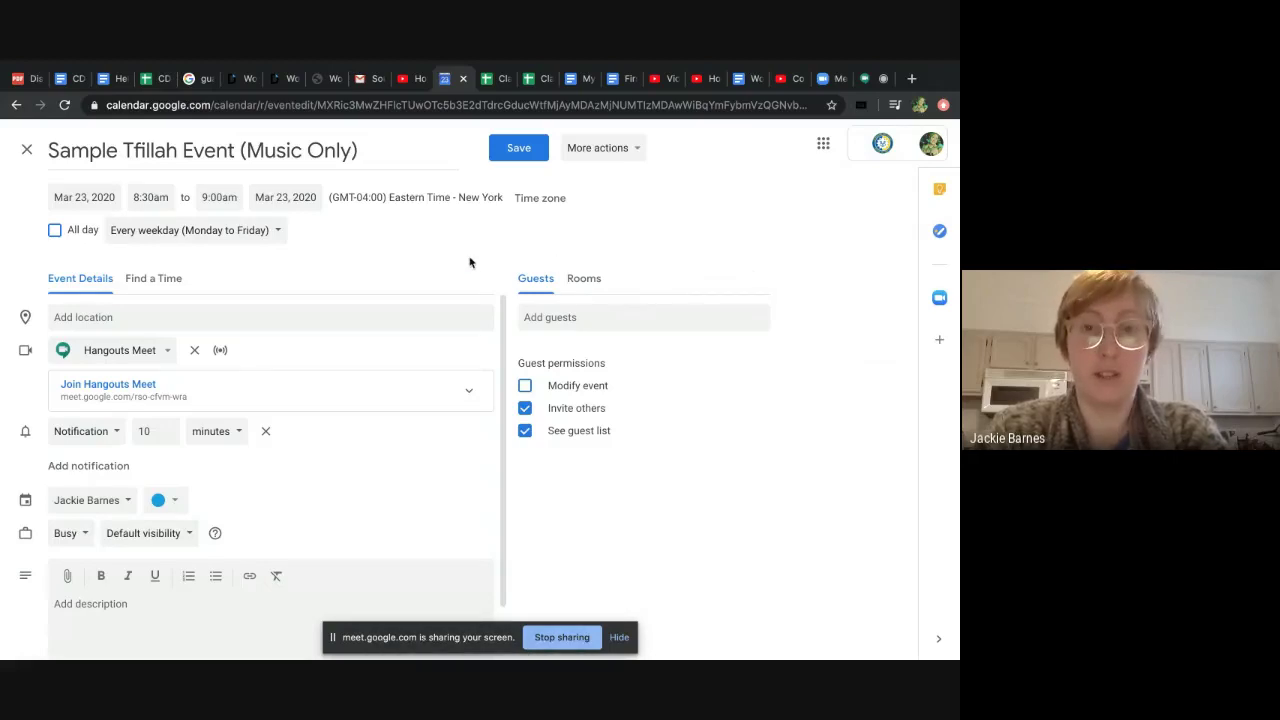
# From the Hangouts Meet details, create the view-only '[Live stream] Sample Tfillah Event (Music Only)' copy.
pyautogui.click(468, 392)
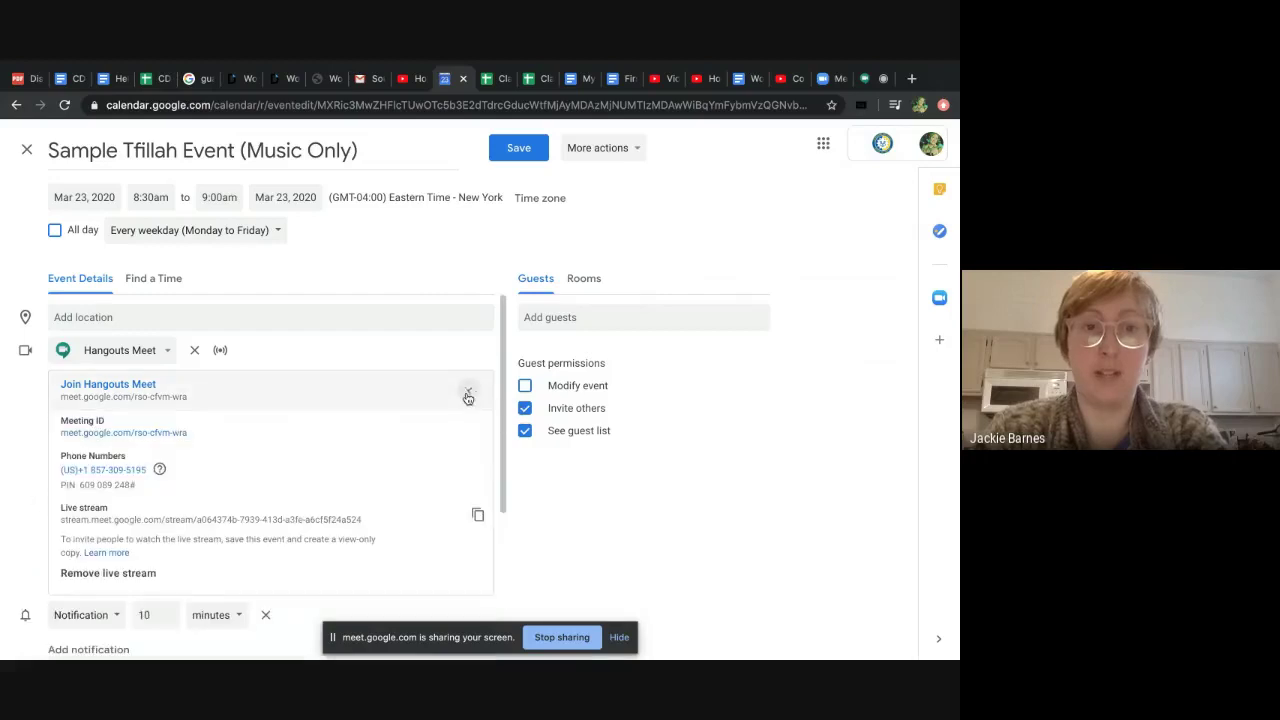
pyautogui.click(621, 151)
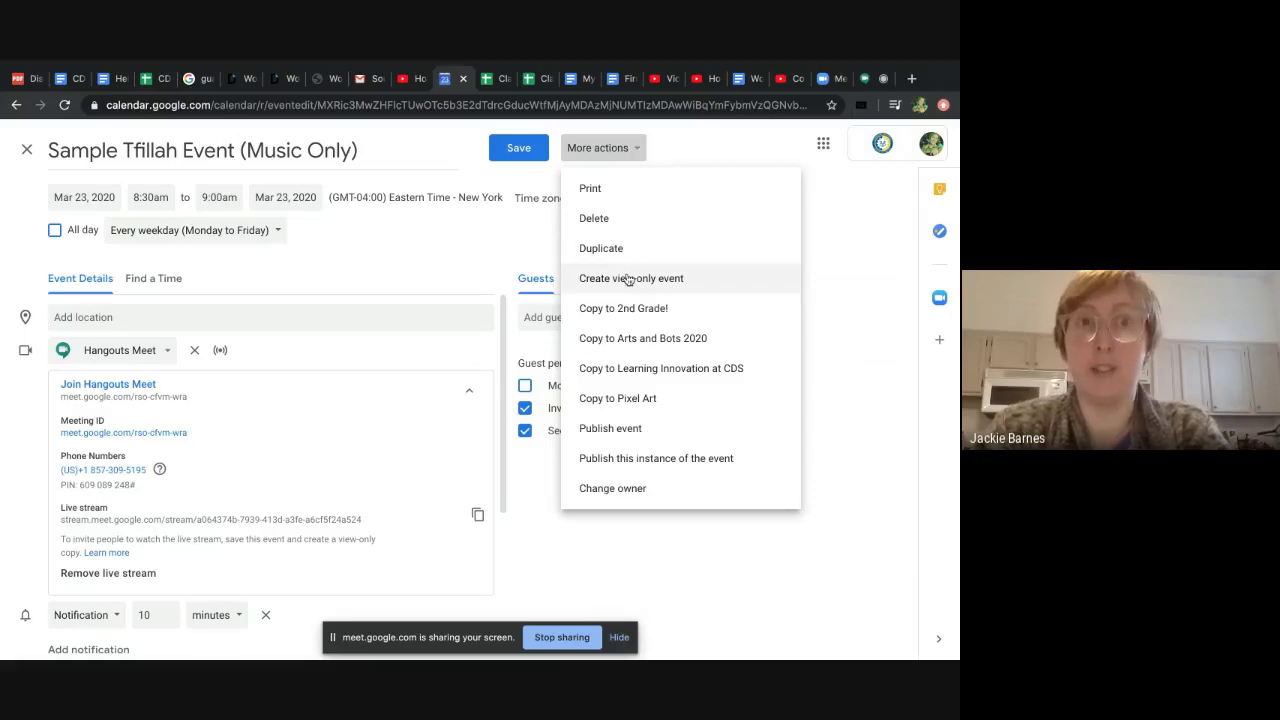
pyautogui.click(627, 279)
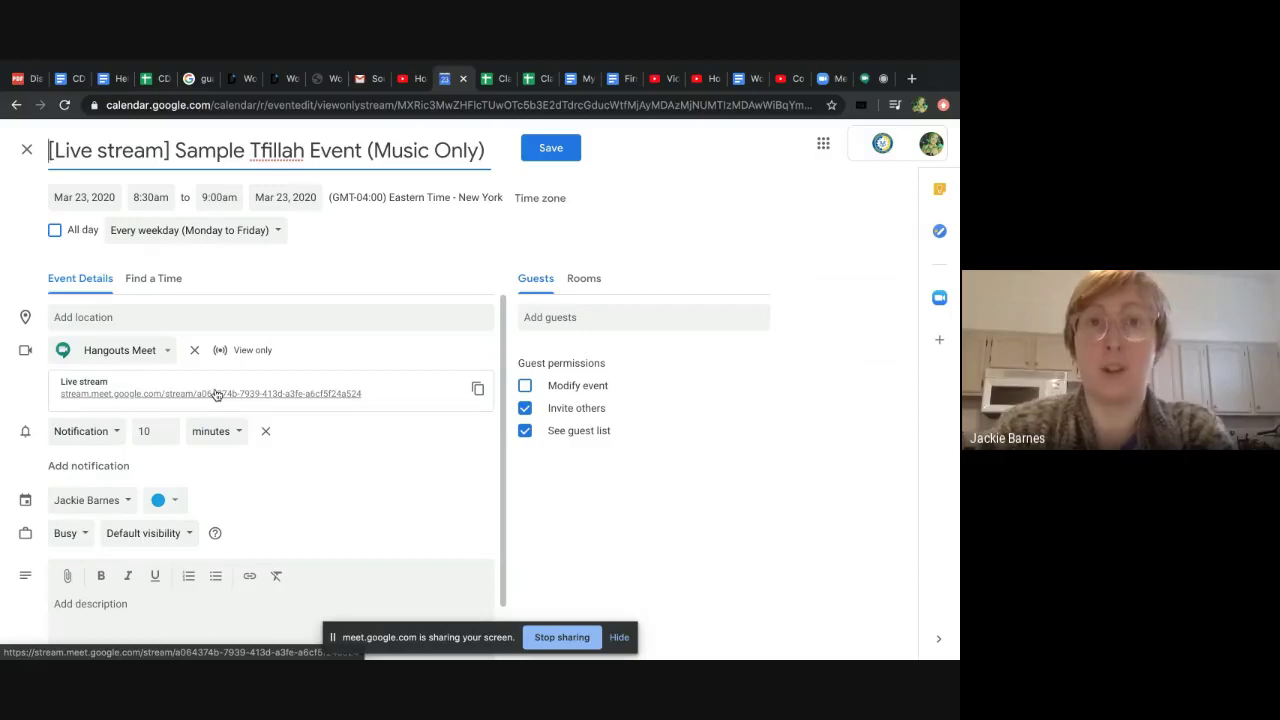
# Save the view-only live stream event and reopen '[Live stream] Sample Tfillah Event (Music Only)' for editing.
pyautogui.click(551, 148)
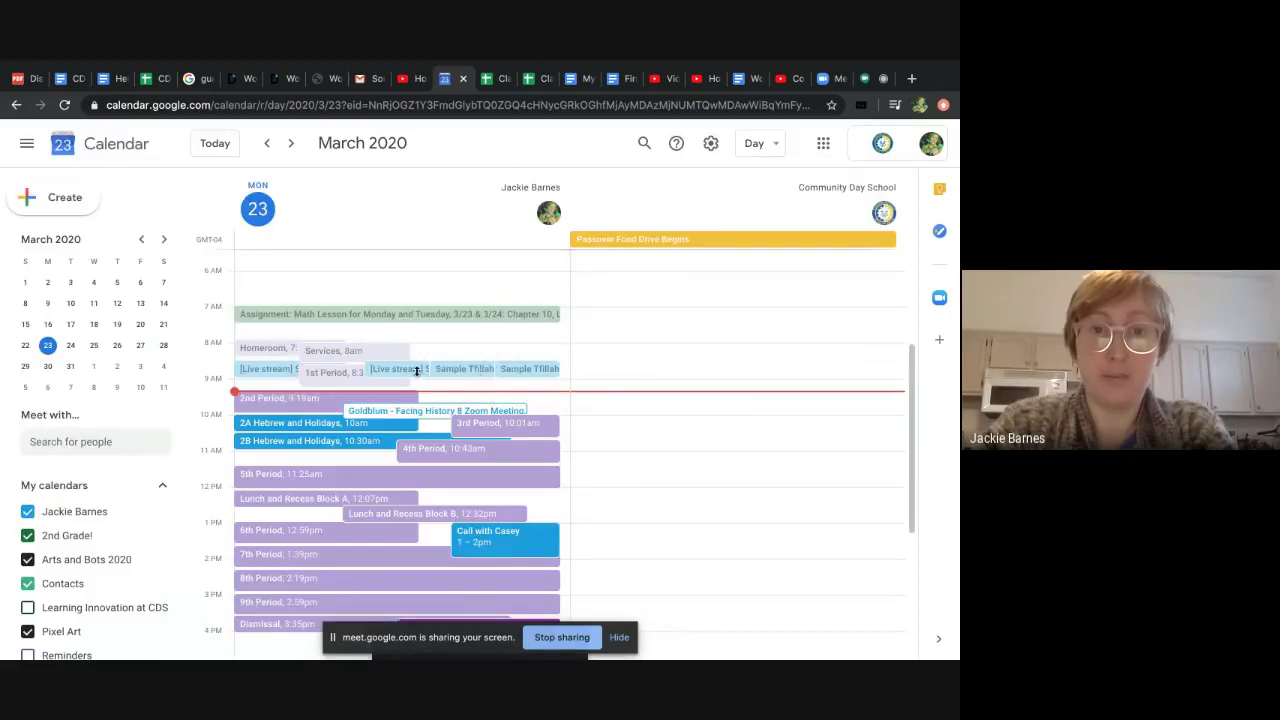
pyautogui.click(407, 370)
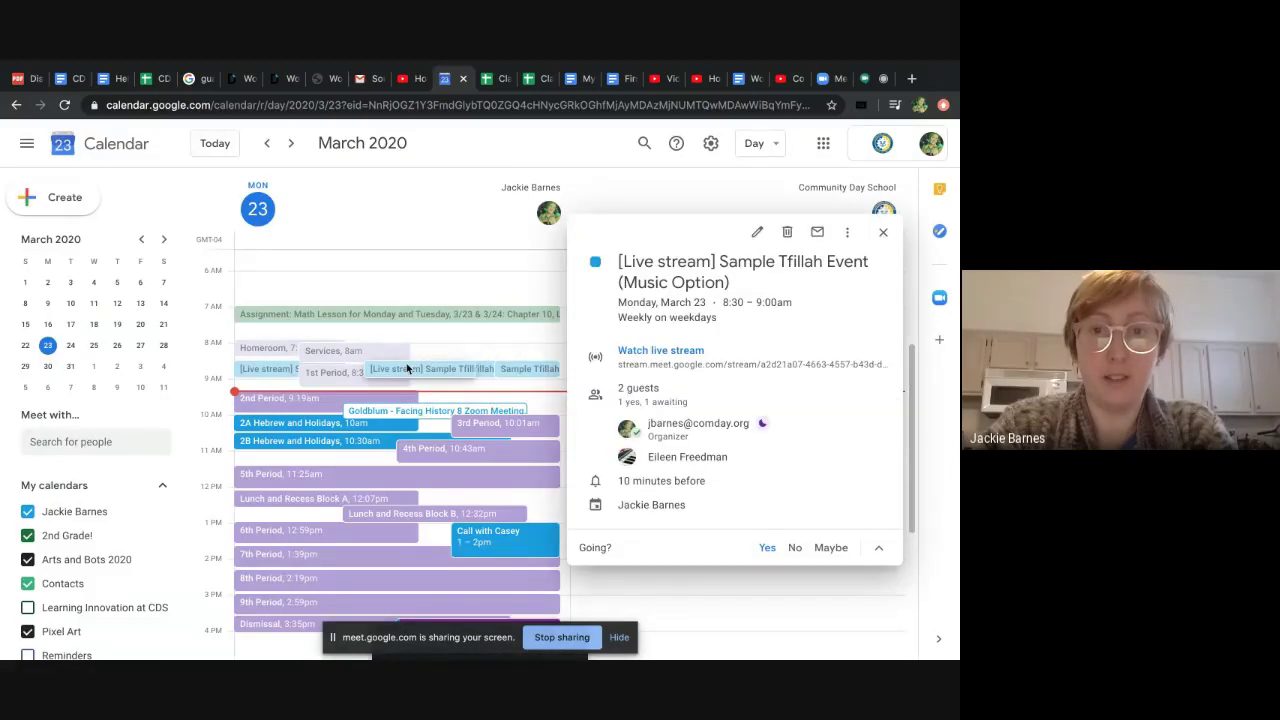
pyautogui.click(275, 371)
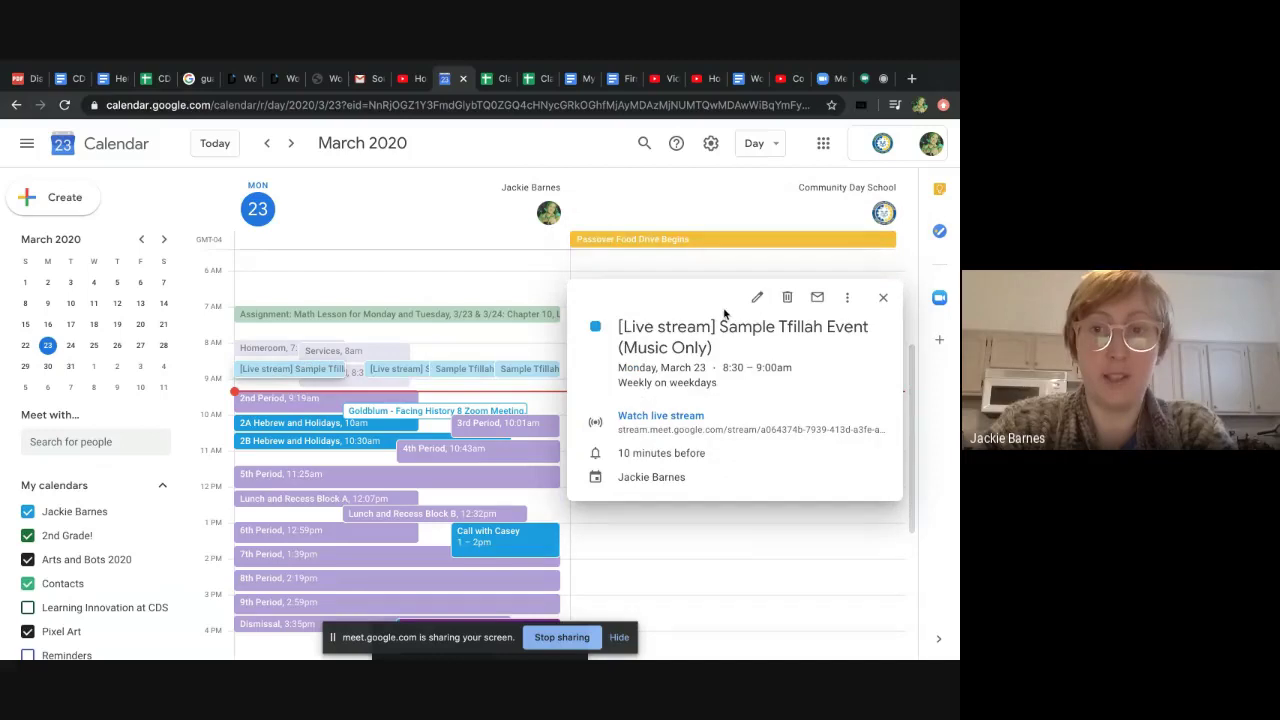
pyautogui.click(755, 302)
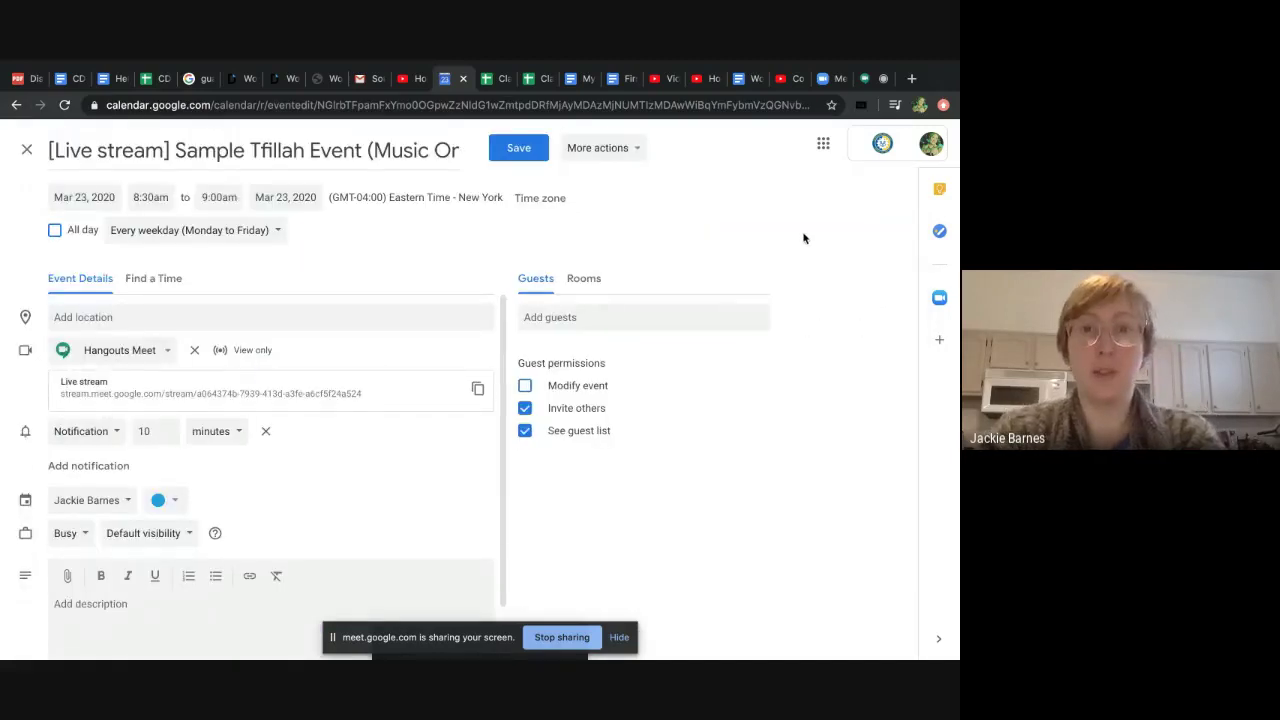
# Check the guest suggestions without adding anyone, then go back to the Google Meet presentation.
pyautogui.click(663, 316)
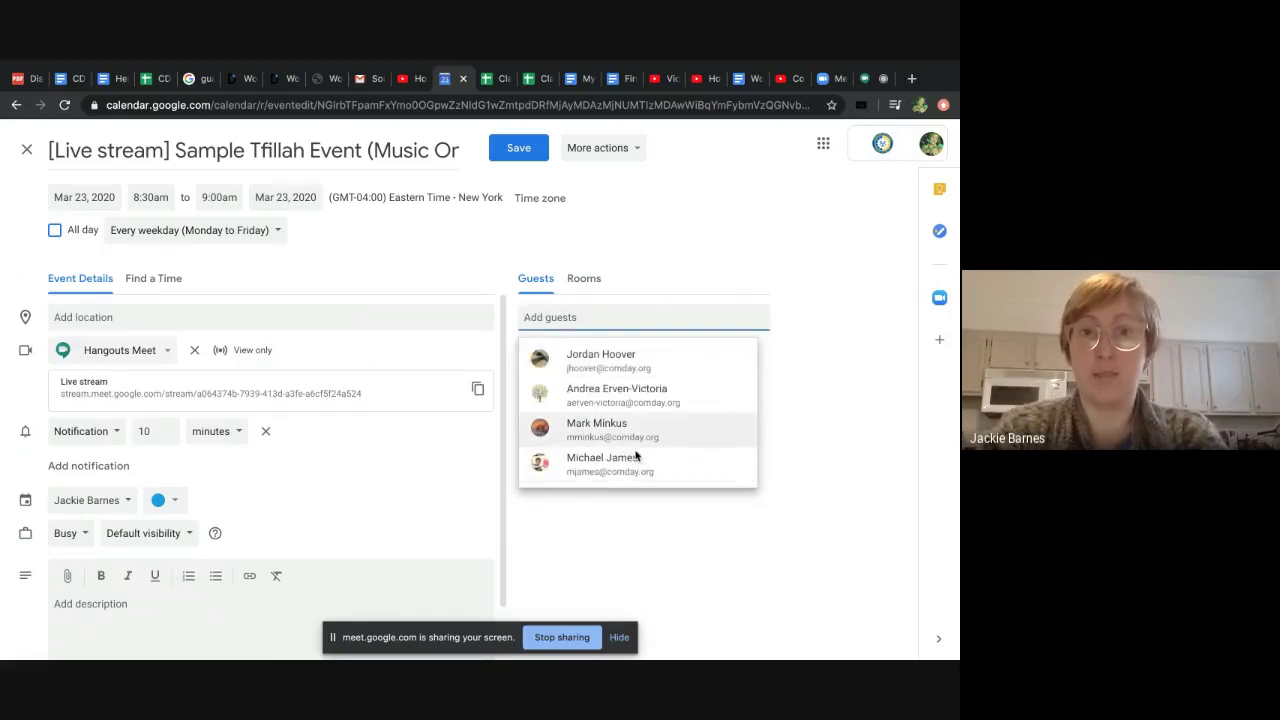
pyautogui.click(699, 251)
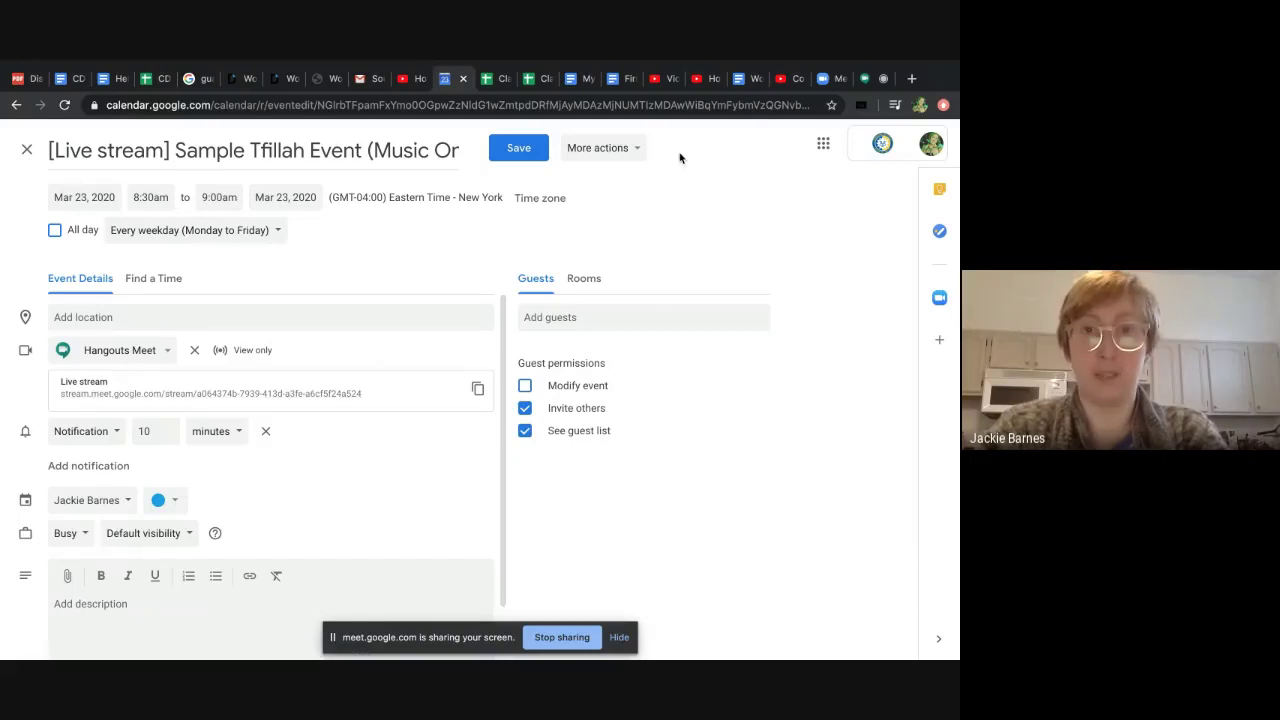
pyautogui.click(866, 78)
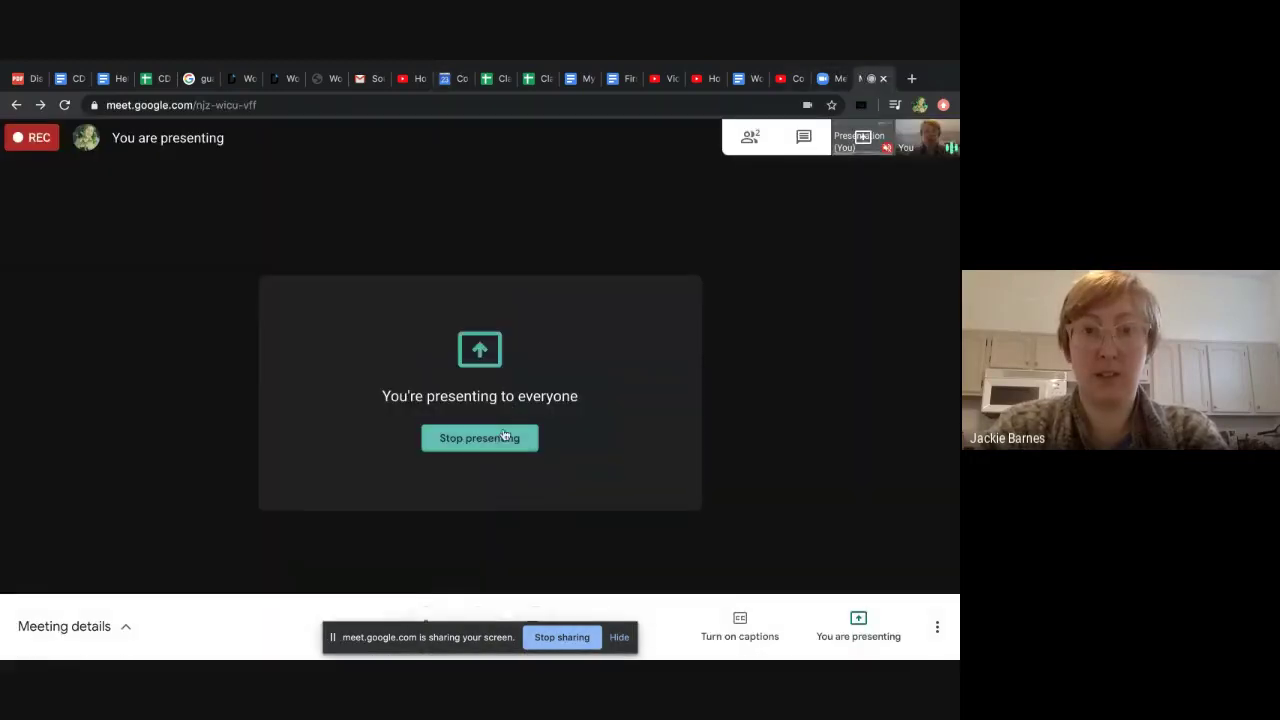